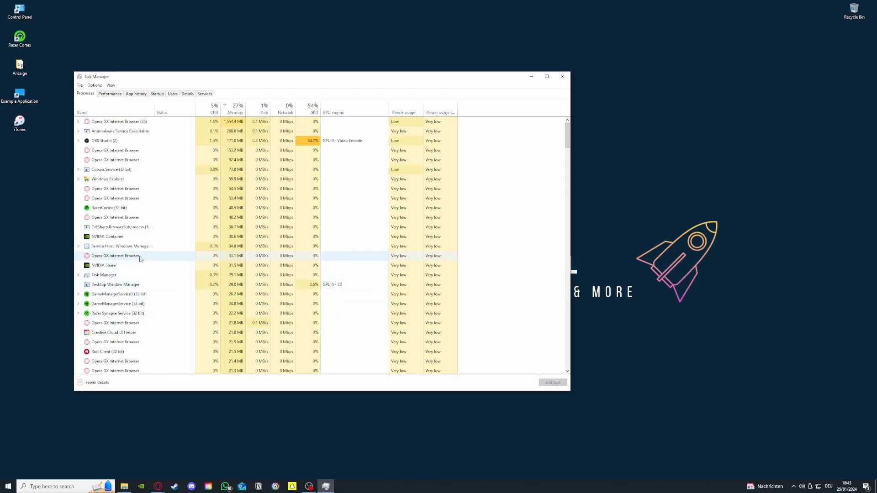
# Bring up the available actions, including End task, for an Opera GX Internet Browser process, and dismiss them.
pyautogui.click(123, 190)
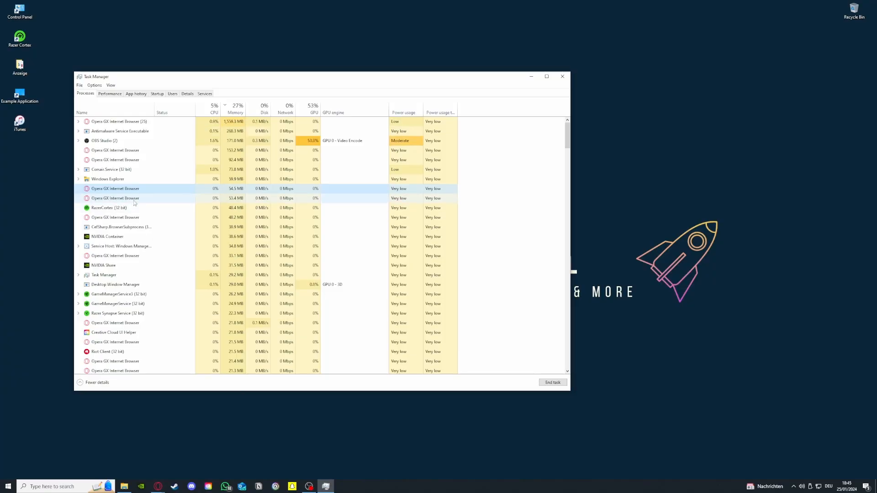
pyautogui.rightClick(140, 189)
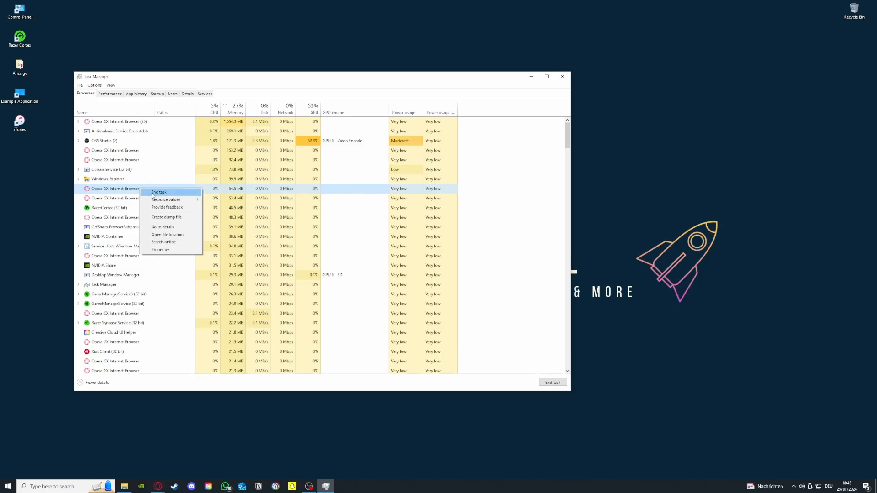
pyautogui.click(497, 382)
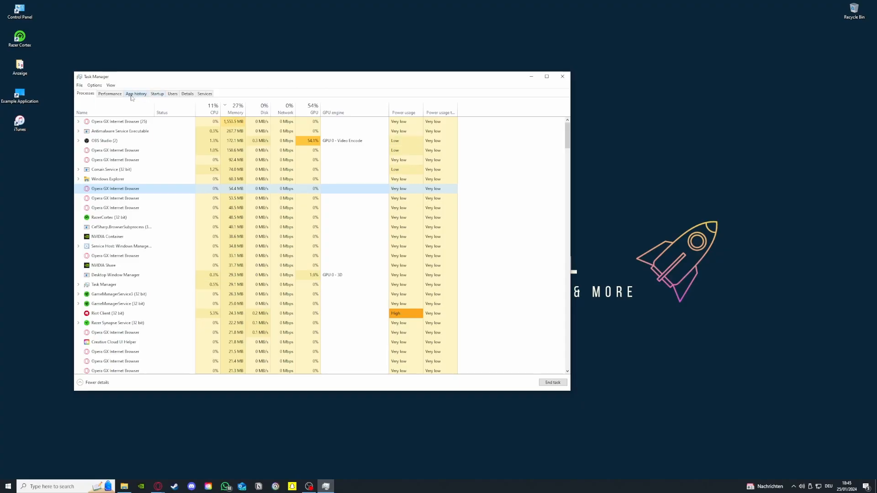
# Check the startup options for Opera GX Internet Browser, including Disable, and close Task Manager.
pyautogui.click(152, 94)
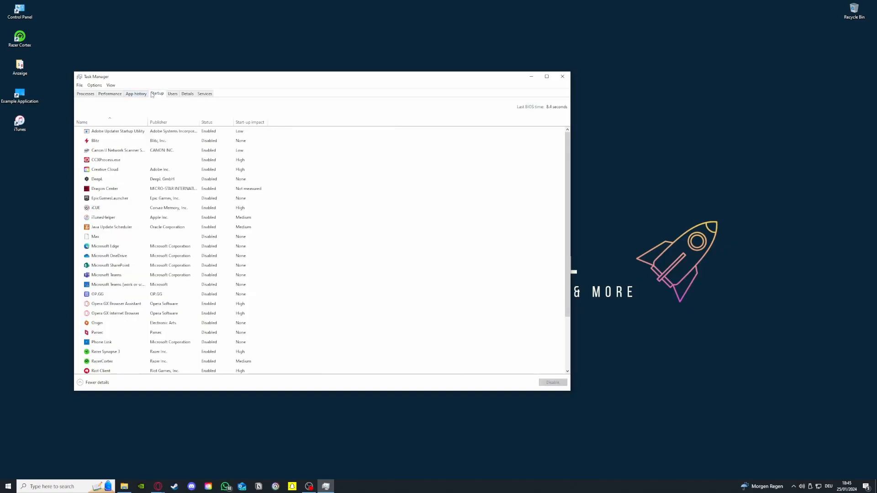
pyautogui.scroll(-3, 219, 233)
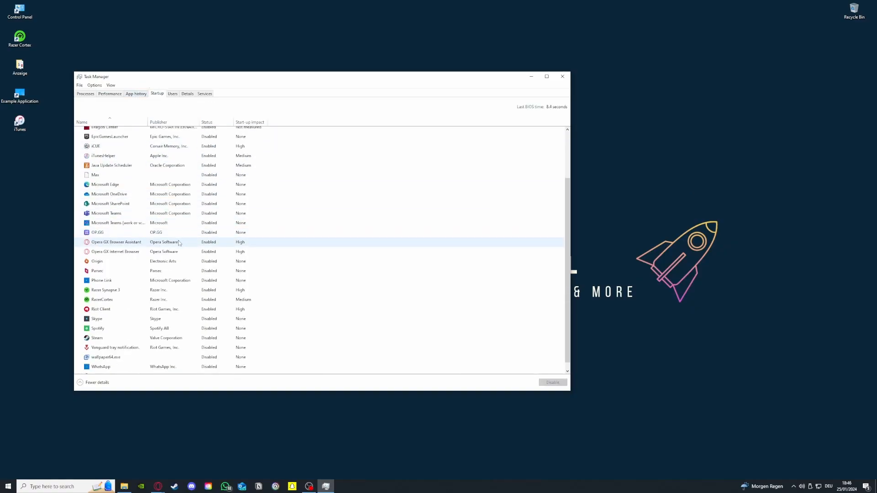
pyautogui.click(131, 246)
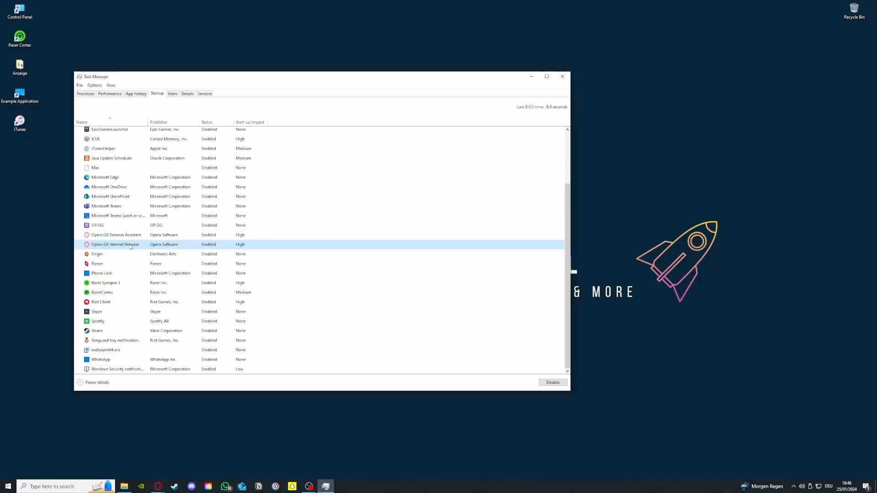
pyautogui.rightClick(135, 244)
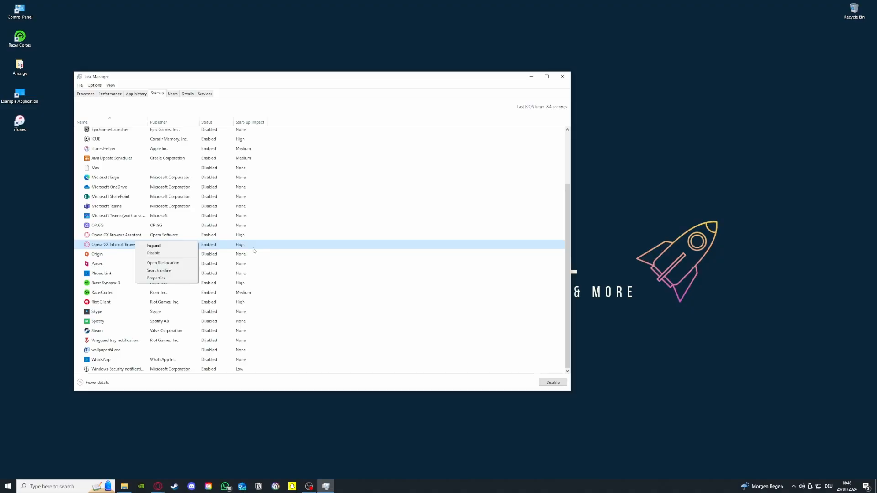
pyautogui.click(370, 267)
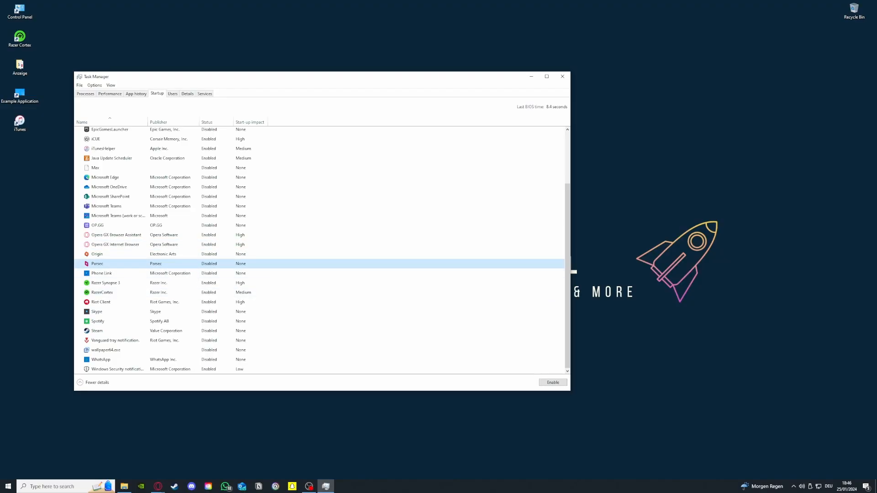
pyautogui.click(562, 76)
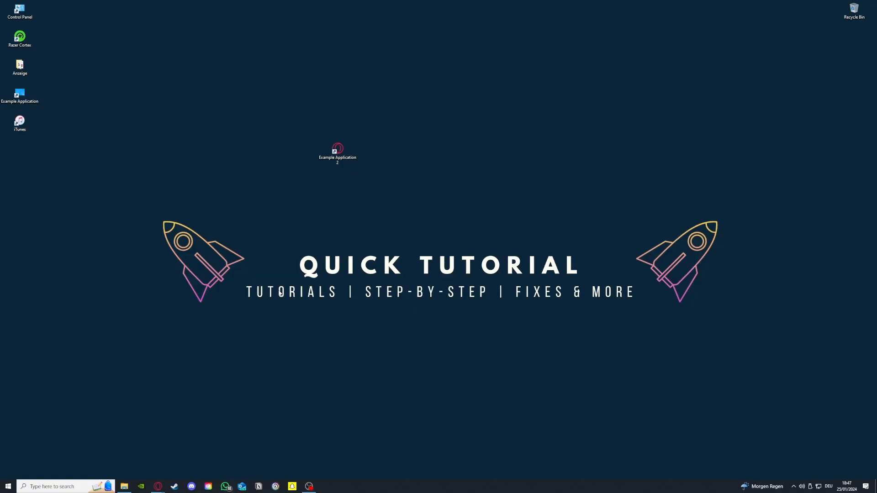
# Search Windows for "disk clean" and launch the Disk Clean-up app.
pyautogui.press('super+s')
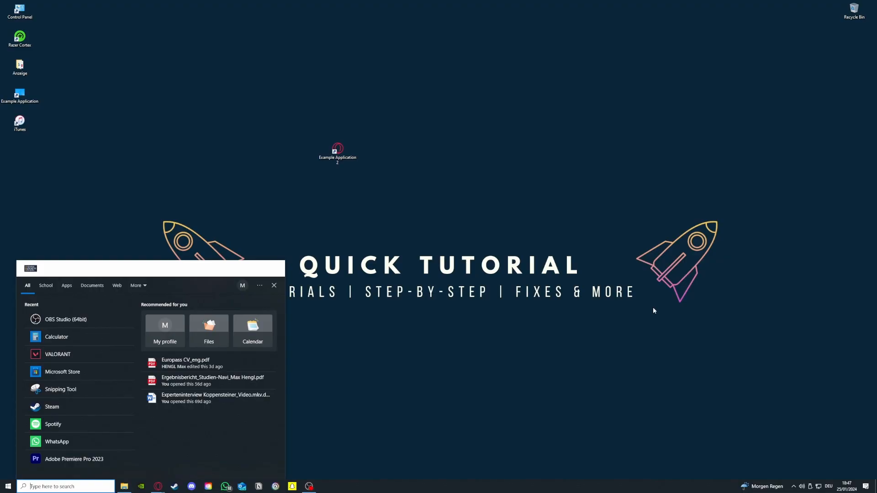
pyautogui.write('disk')
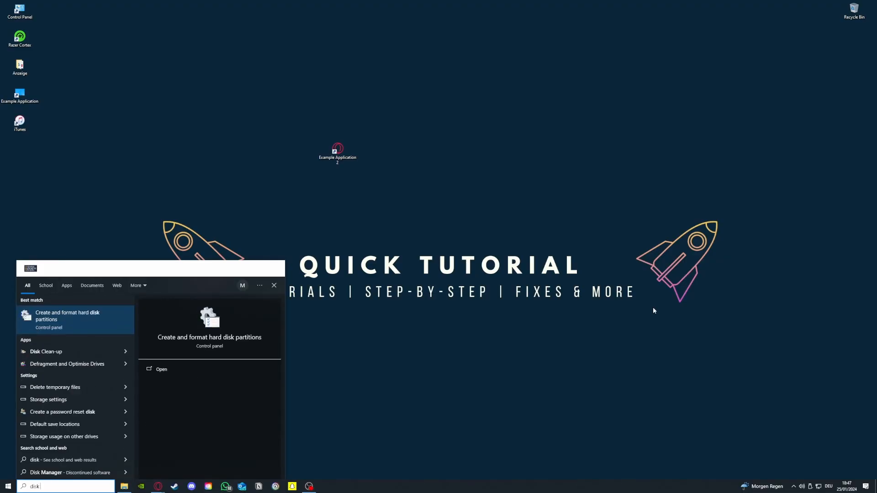
pyautogui.write(' clean')
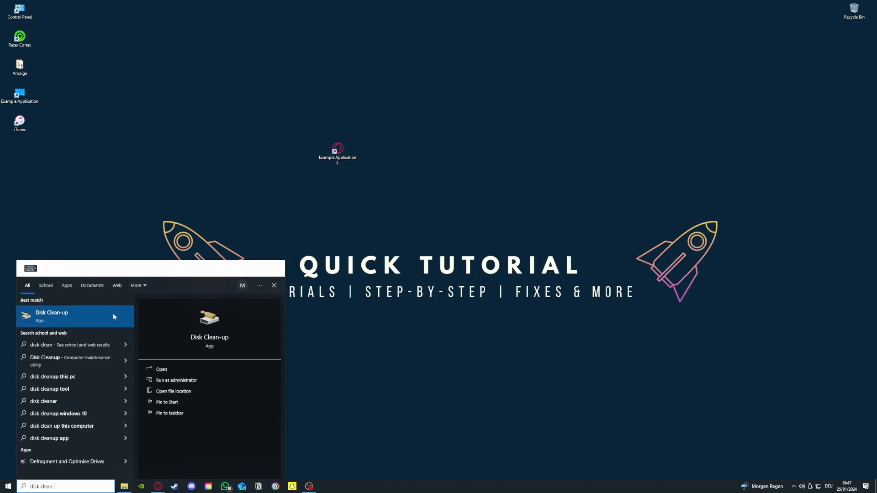
pyautogui.click(113, 320)
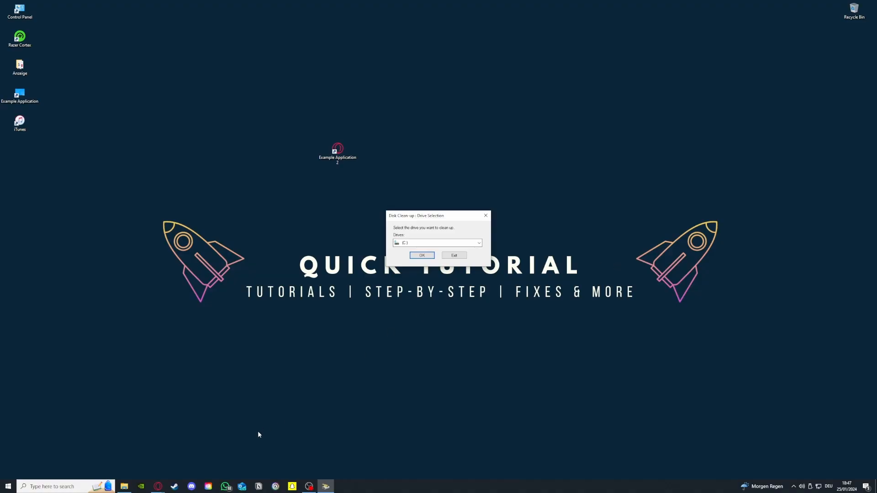
# Choose Volume (D:) as the drive to clean up, and close the drive selection without starting the clean-up.
pyautogui.click(432, 243)
pyautogui.click(436, 256)
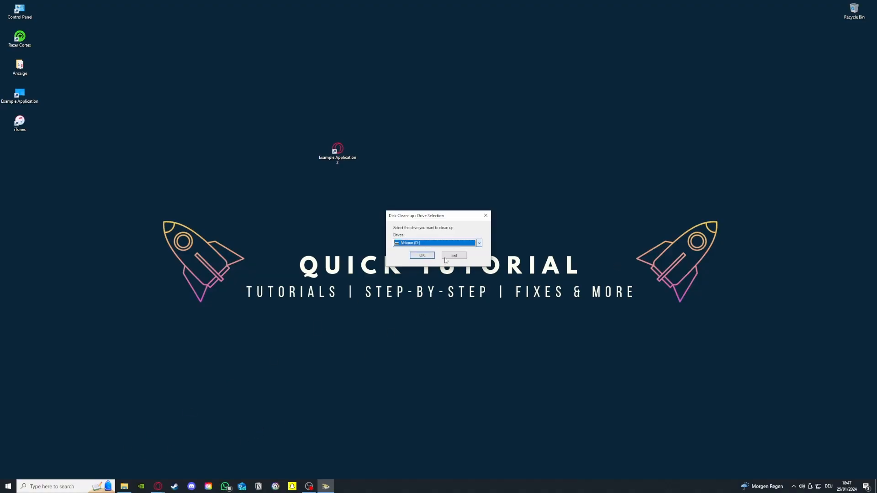
pyautogui.click(439, 246)
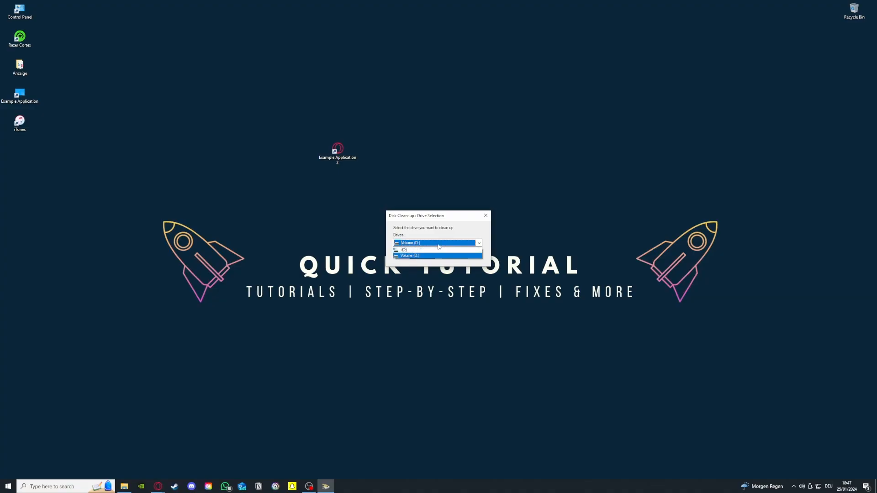
pyautogui.click(430, 251)
pyautogui.click(431, 244)
pyautogui.click(429, 248)
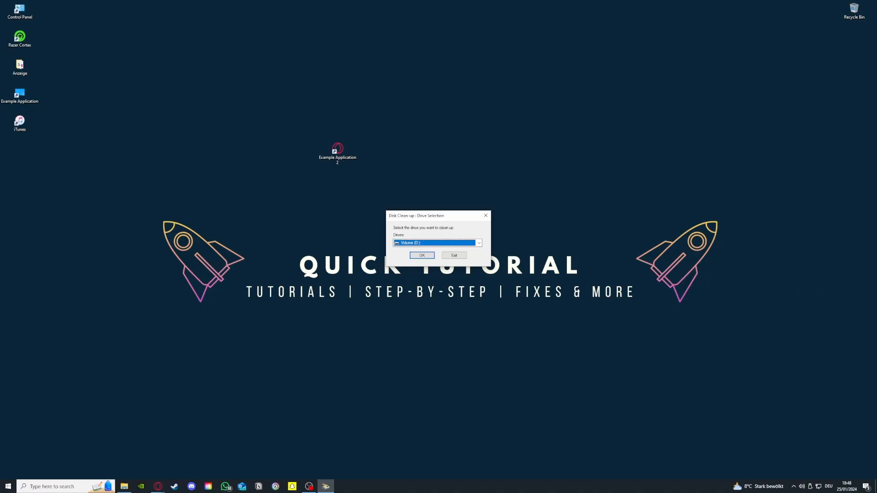
pyautogui.click(486, 216)
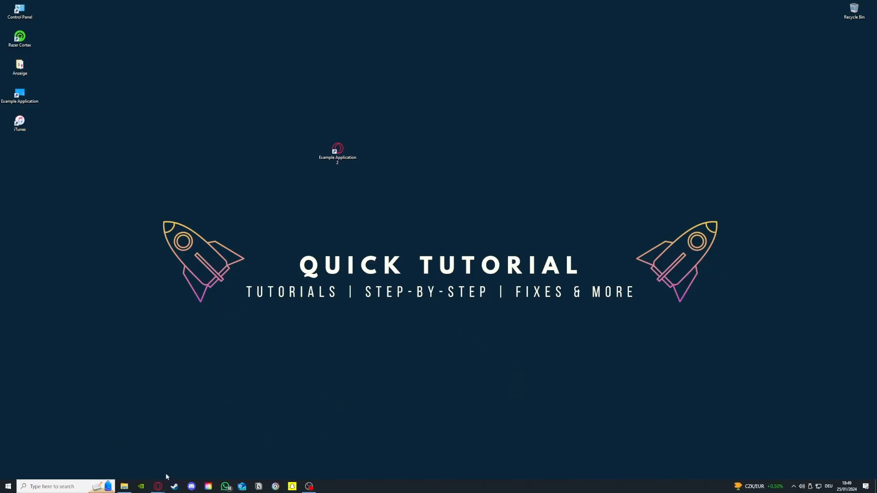
# Search Windows for "prog" and open the Add or remove programs settings.
pyautogui.click(48, 488)
pyautogui.write('prog')
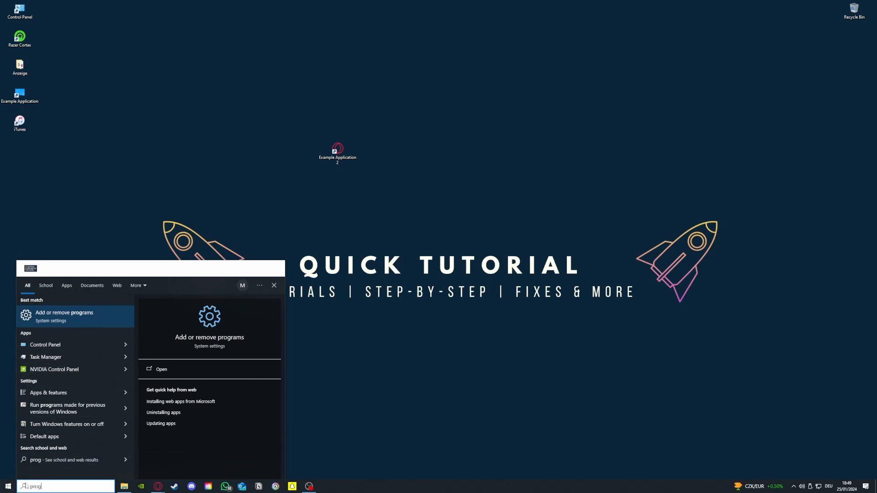
pyautogui.click(44, 322)
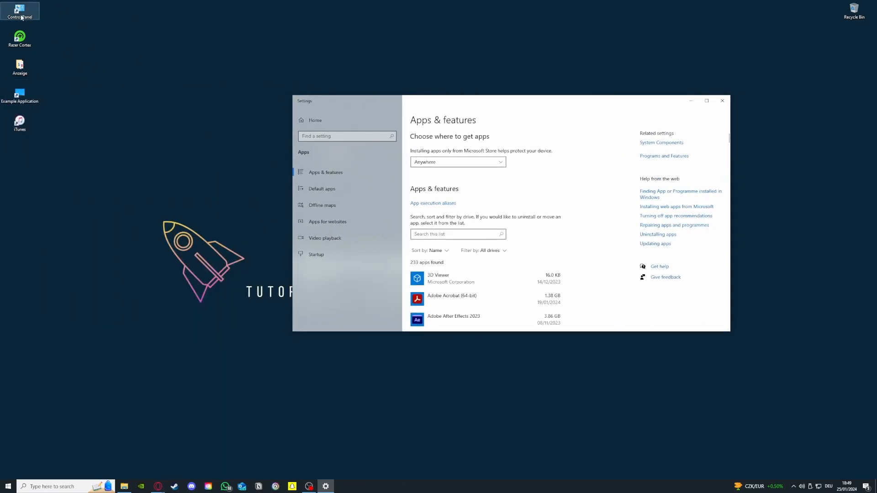
pyautogui.click(85, 483)
pyautogui.write('x')
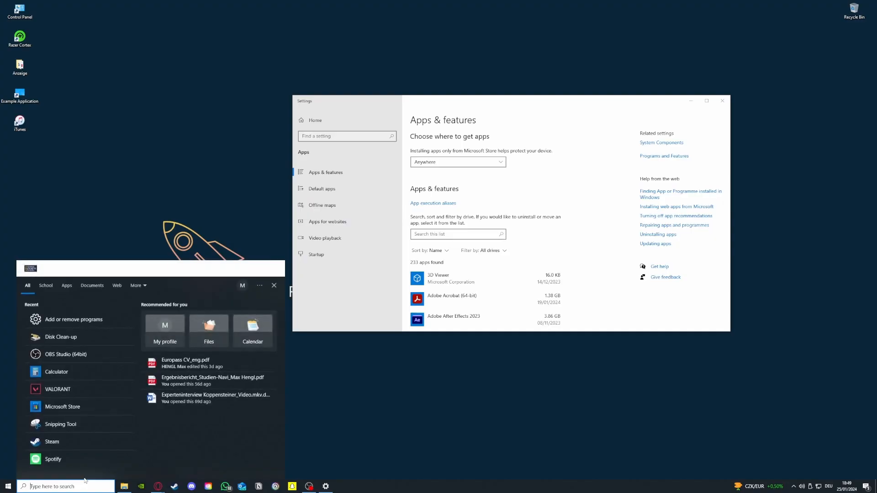
pyautogui.press('BackSpace')
pyautogui.write('control')
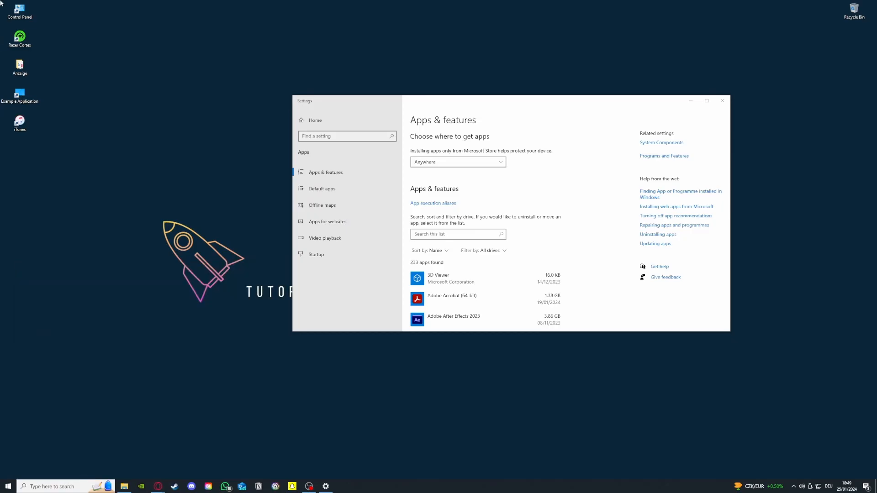
# Open Control Panel from the desktop and browse its list of programs available to uninstall.
pyautogui.doubleClick(16, 17)
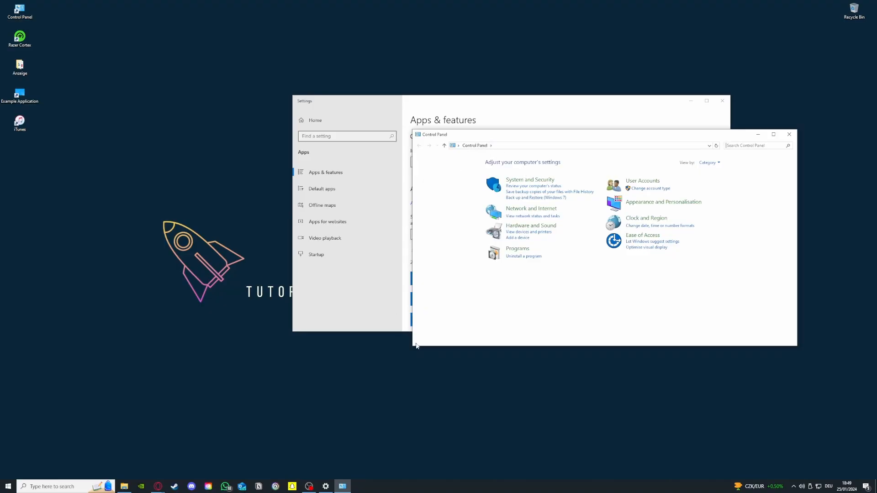
pyautogui.click(521, 256)
pyautogui.scroll(-2, 576, 251)
pyautogui.scroll(-20, 576, 251)
pyautogui.click(576, 263)
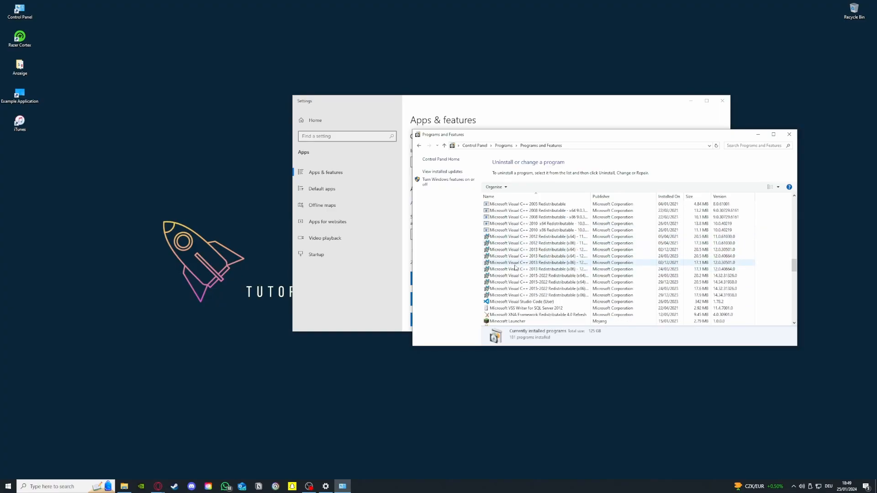
# Select Forts in the installed programs list, bring up its Uninstall option, and minimise the Programs and Features window.
pyautogui.scroll(15, 519, 285)
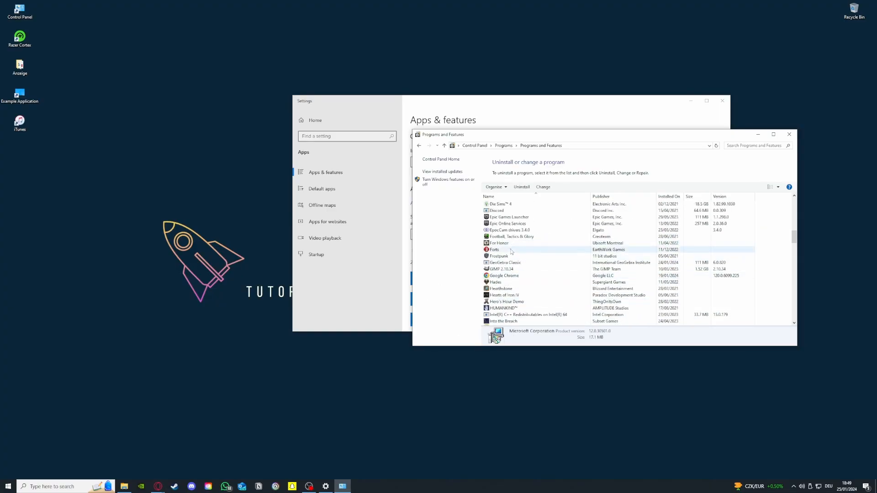
pyautogui.click(505, 269)
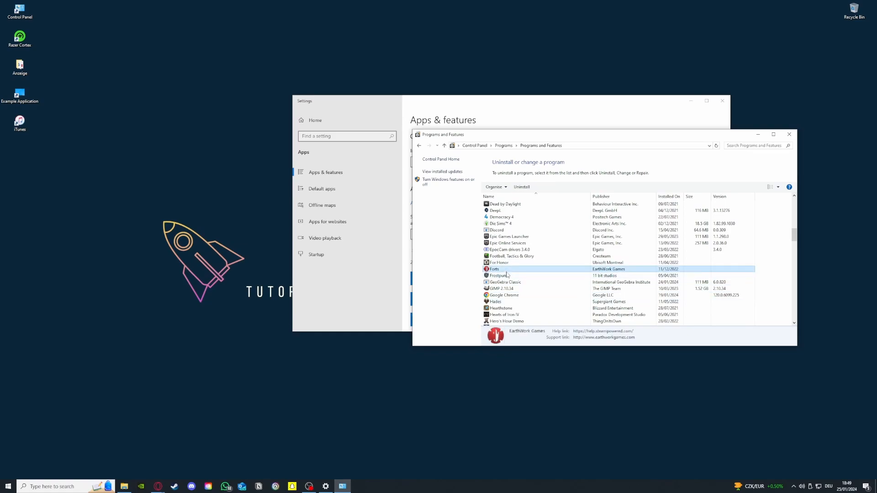
pyautogui.rightClick(505, 270)
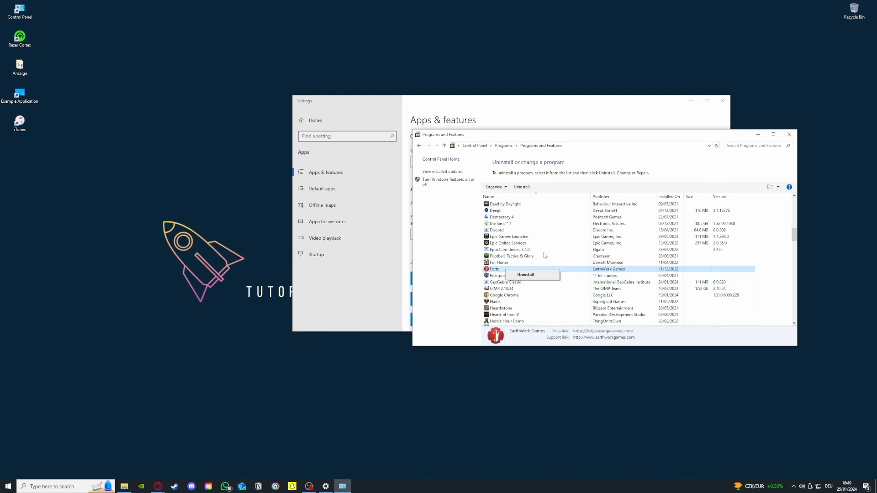
pyautogui.click(758, 134)
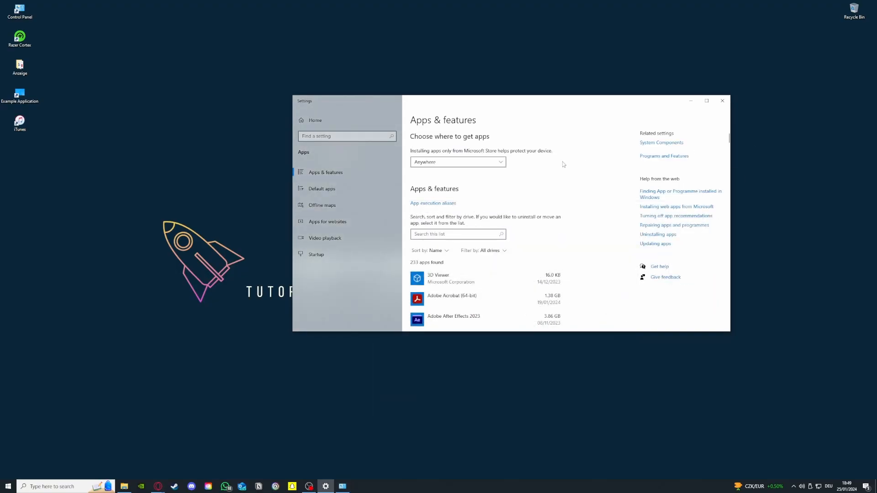
# Enlarge the Settings window, expand Paint in the Apps & features list to show its Uninstall option, and minimise Settings.
pyautogui.scroll(-15, 504, 195)
pyautogui.scroll(-10, 458, 238)
pyautogui.moveTo(294, 334); pyautogui.dragTo(134, 423)
pyautogui.scroll(-20, 261, 307)
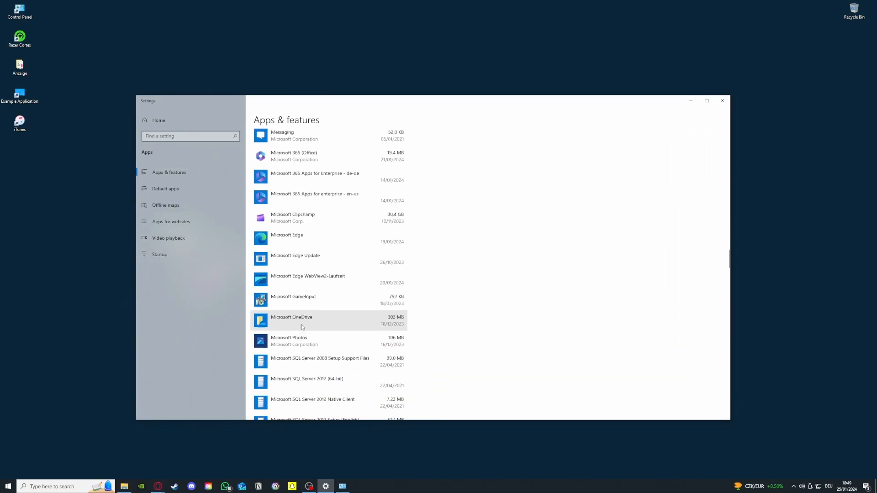
pyautogui.click(356, 305)
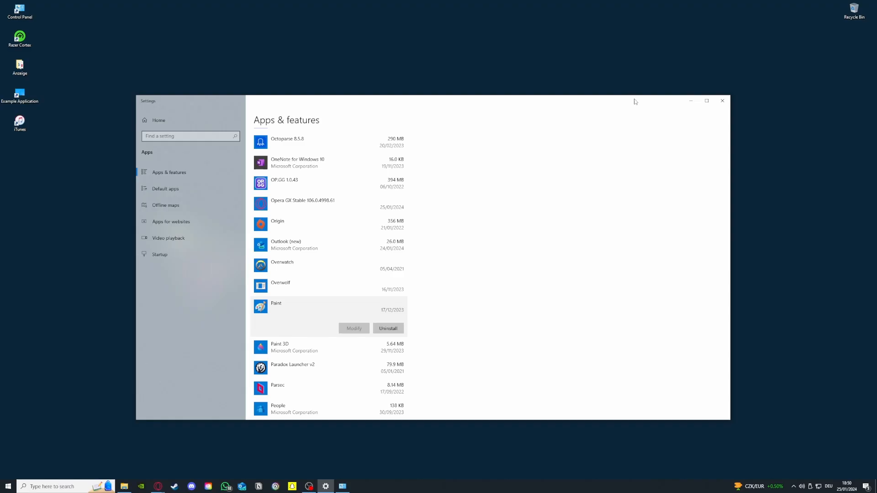
pyautogui.click(692, 101)
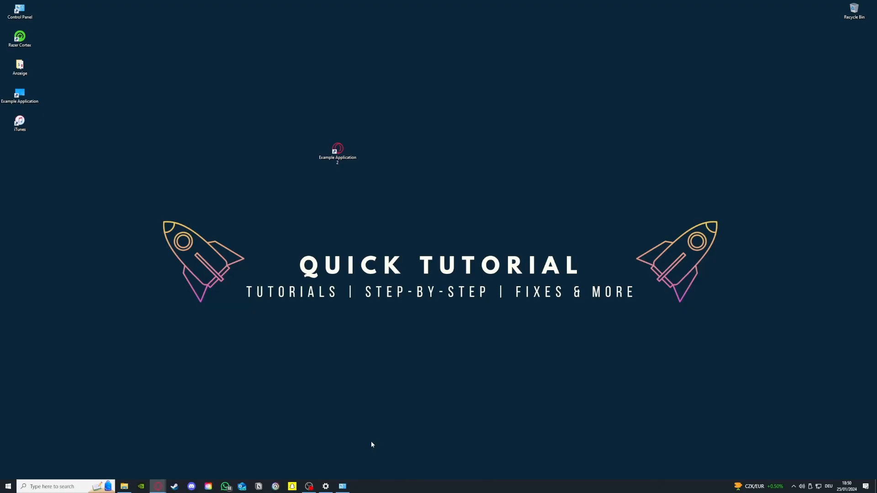
# Search Windows for "windo" and open Windows Defender Firewall mit erweiterter Sicherheit.
pyautogui.click(80, 486)
pyautogui.write('widnw')
pyautogui.press('BackSpace')
pyautogui.press('BackSpace')
pyautogui.press('BackSpace')
pyautogui.write('ndo')
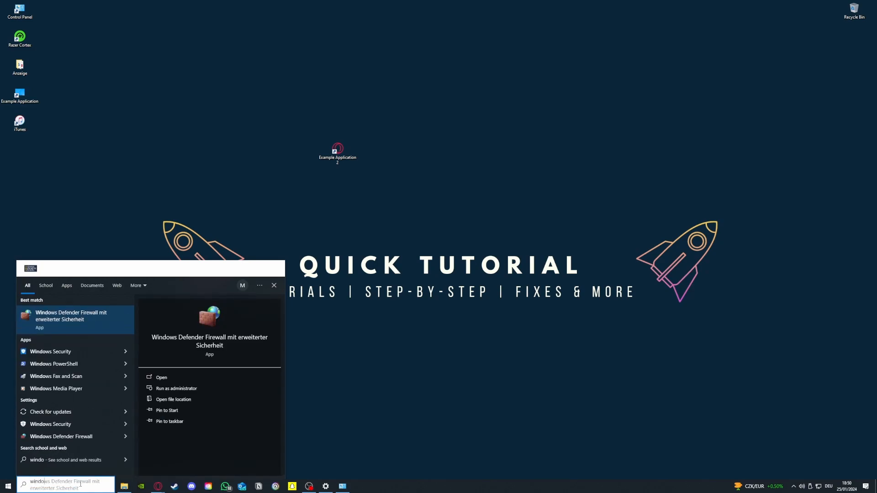
pyautogui.click(131, 323)
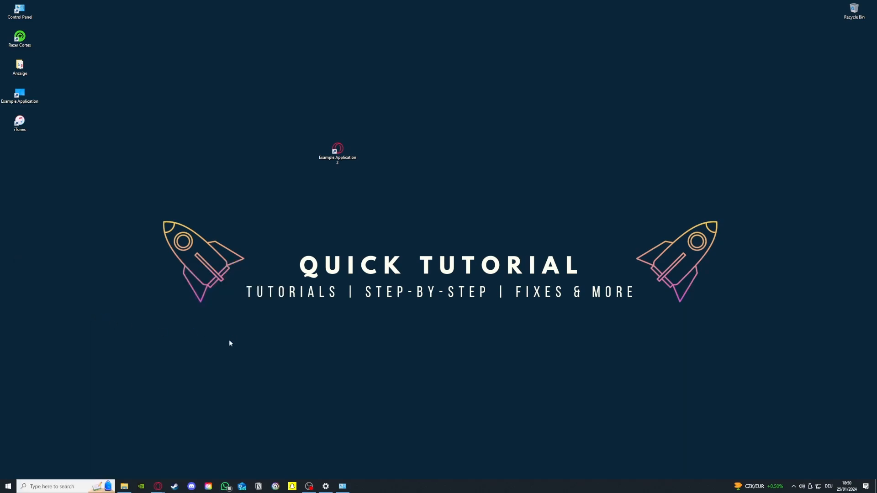
# Open the firewall's Inbound Rules, enlarge the window to show more columns, and look through the rules.
pyautogui.click(45, 44)
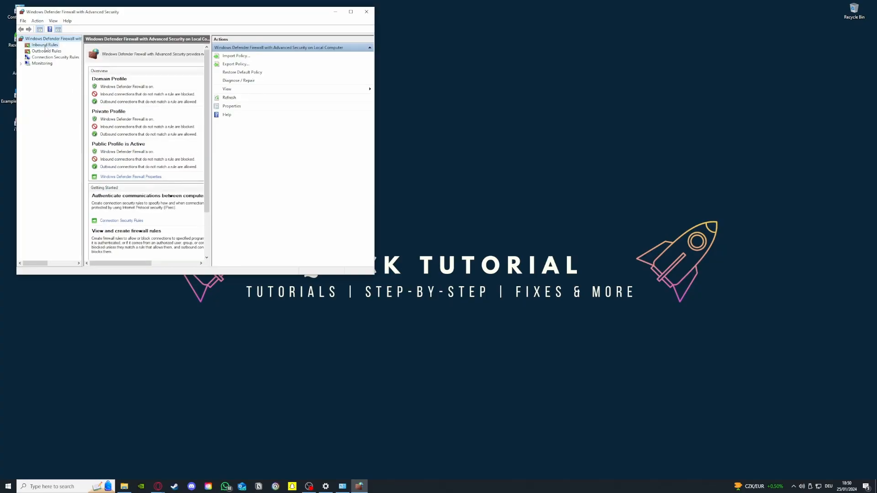
pyautogui.scroll(-20, 133, 196)
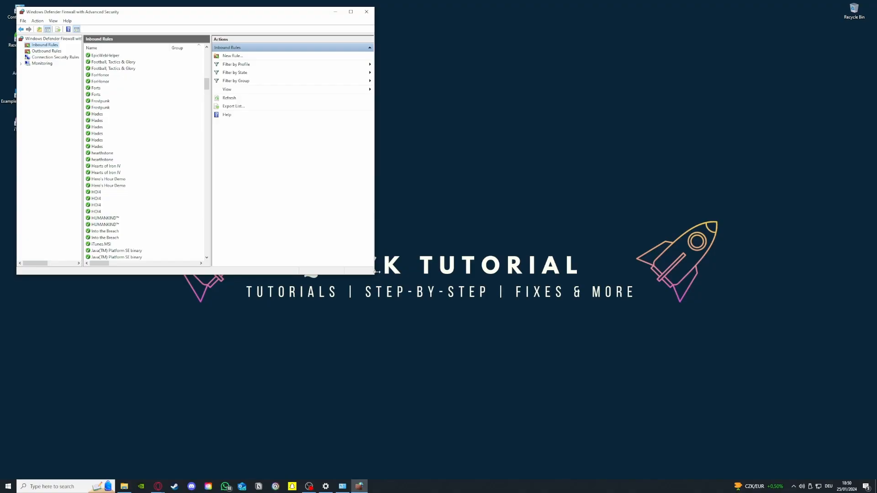
pyautogui.moveTo(371, 275); pyautogui.dragTo(648, 380)
pyautogui.scroll(-20, 231, 259)
pyautogui.scroll(20, 231, 259)
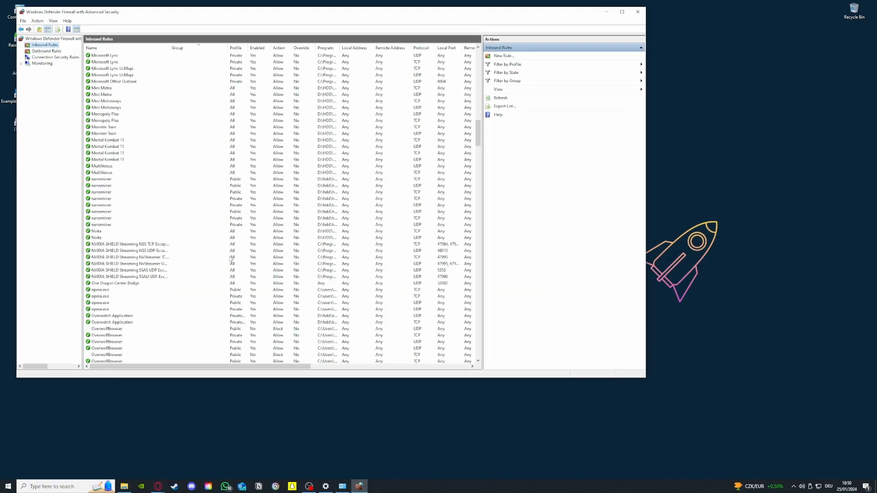
# Look through the inbound rules from the first entries to the Windows service rules, and select an SNMP Trap Service (UDP In) rule.
pyautogui.scroll(20, 163, 270)
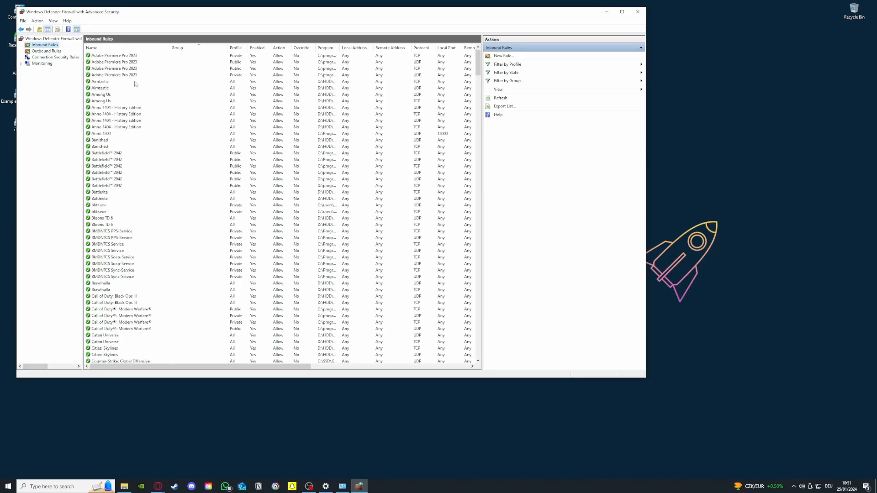
pyautogui.scroll(-15, 129, 94)
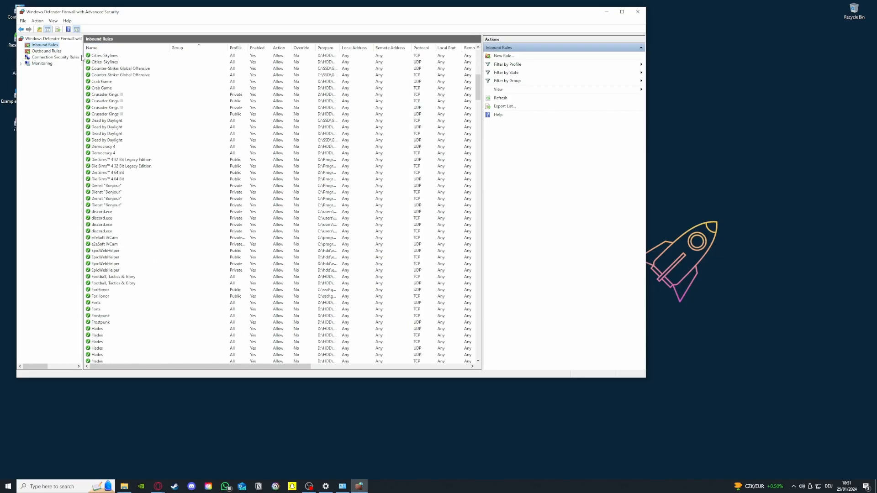
pyautogui.moveTo(478, 87); pyautogui.dragTo(487, 213)
pyautogui.scroll(-20, 134, 201)
pyautogui.click(91, 205)
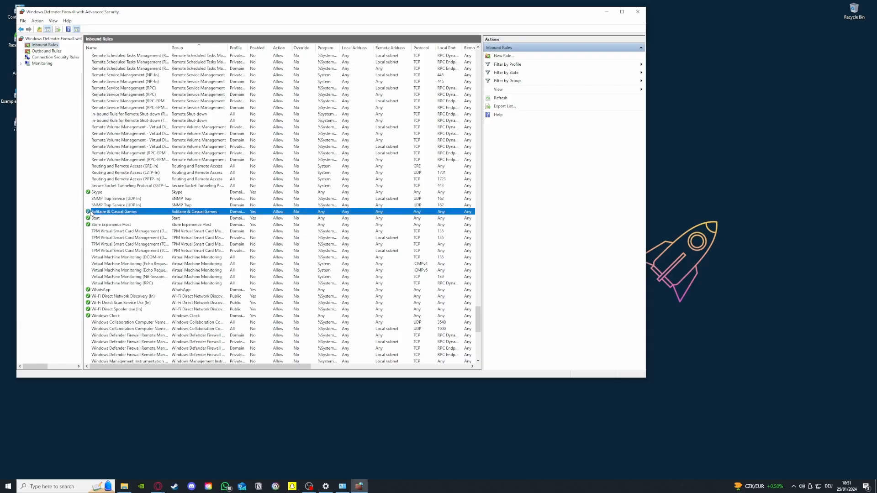
# Review the inbound rules back up to the game and app entries, selecting a Network Discovery (UPnP-In) rule and BranchCache Content Retrieval (HTTP-In) on the way.
pyautogui.scroll(8, 96, 186)
pyautogui.scroll(13, 96, 186)
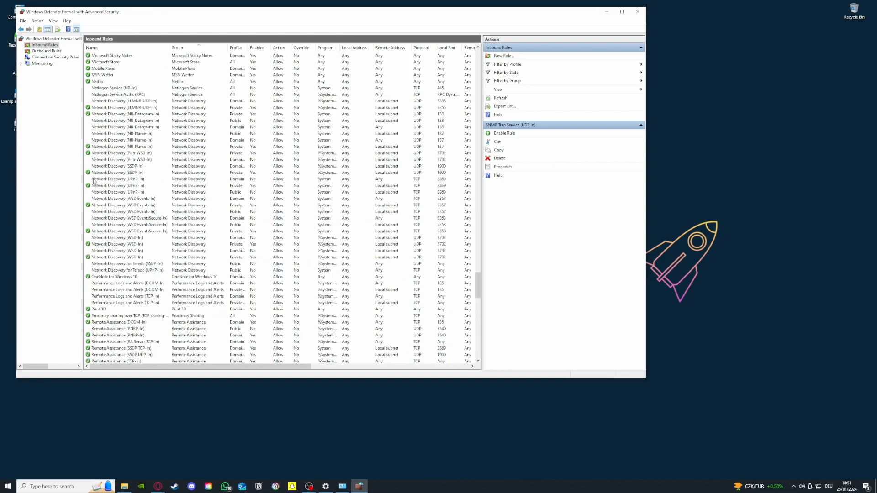
pyautogui.click(162, 192)
pyautogui.scroll(20, 163, 192)
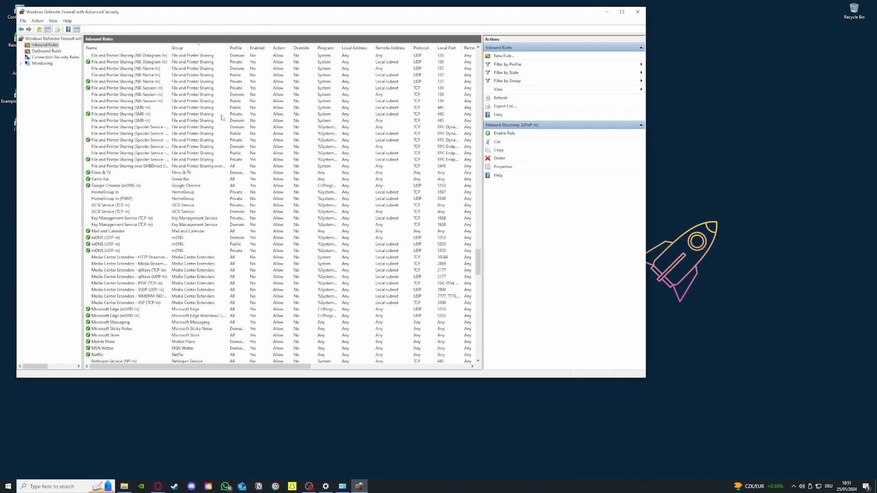
pyautogui.scroll(20, 87, 217)
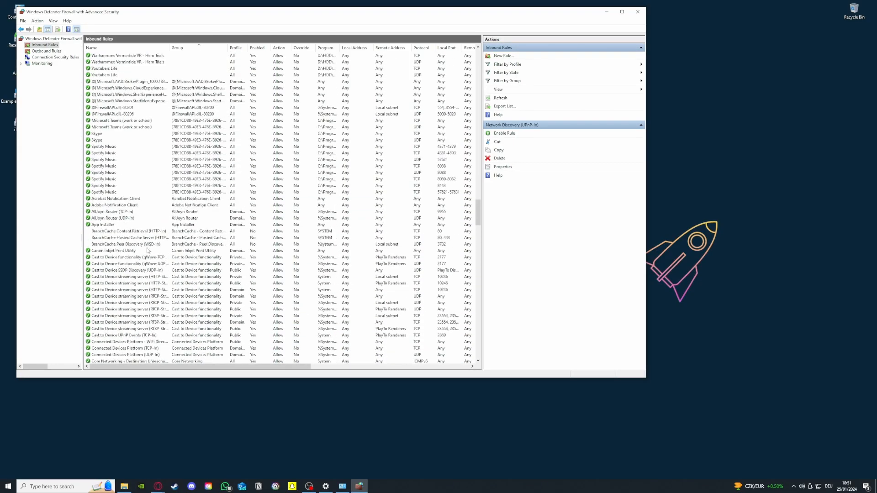
pyautogui.click(107, 232)
pyautogui.scroll(13, 119, 201)
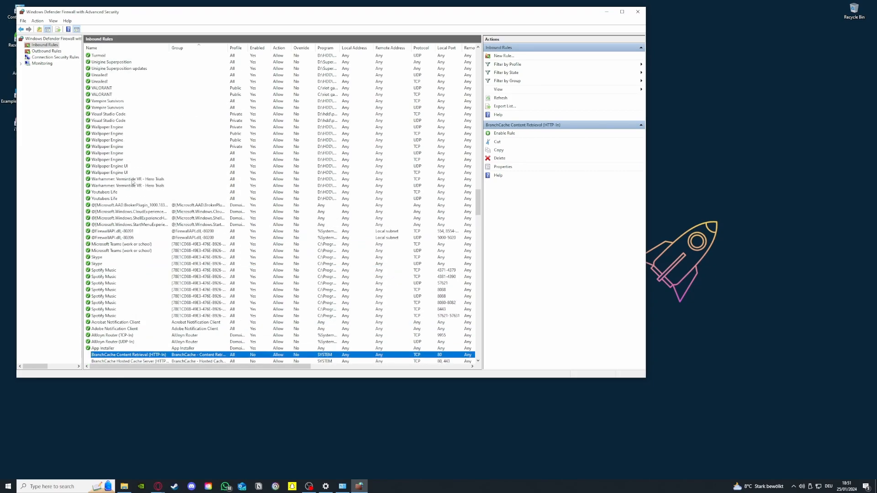
pyautogui.scroll(15, 196, 225)
pyautogui.scroll(16, 149, 218)
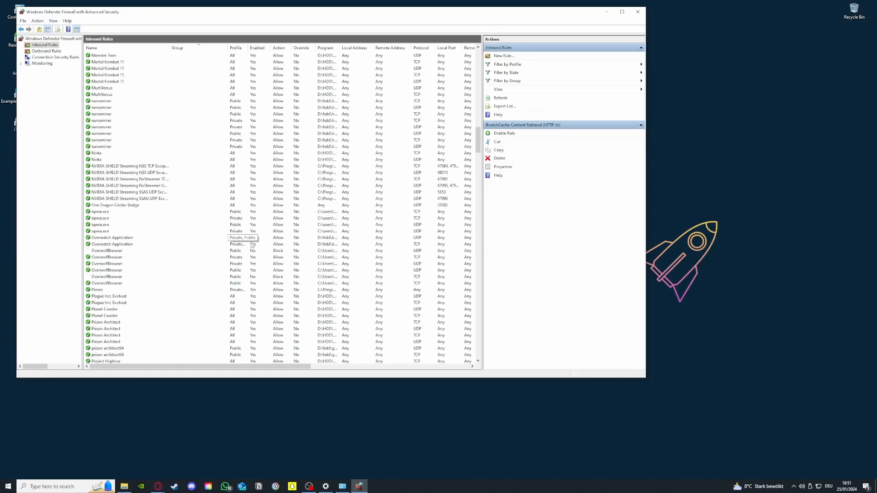
pyautogui.scroll(13, 226, 249)
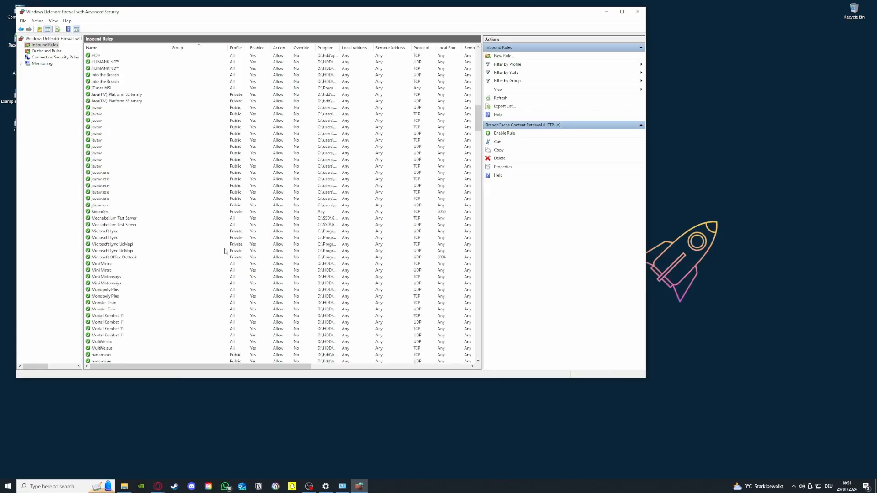
# Switch briefly to Outbound Rules, return to Inbound Rules, and examine the application entries and their enabled state.
pyautogui.click(48, 51)
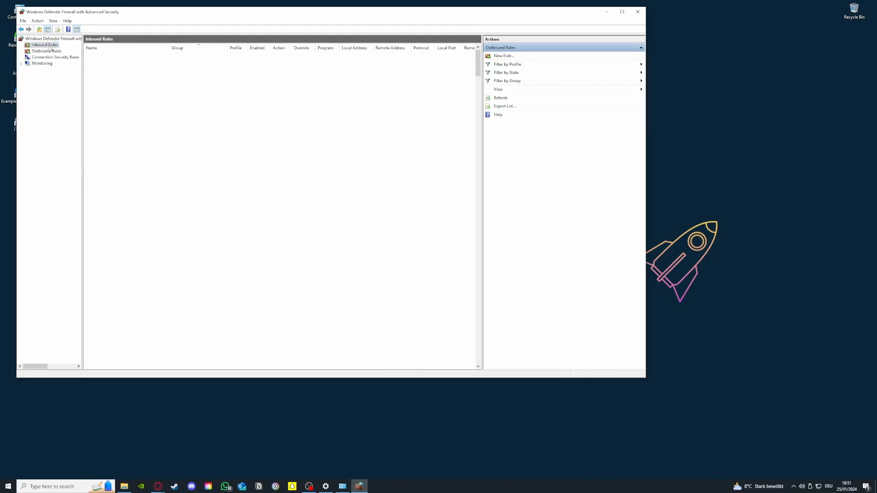
pyautogui.scroll(-20, 266, 137)
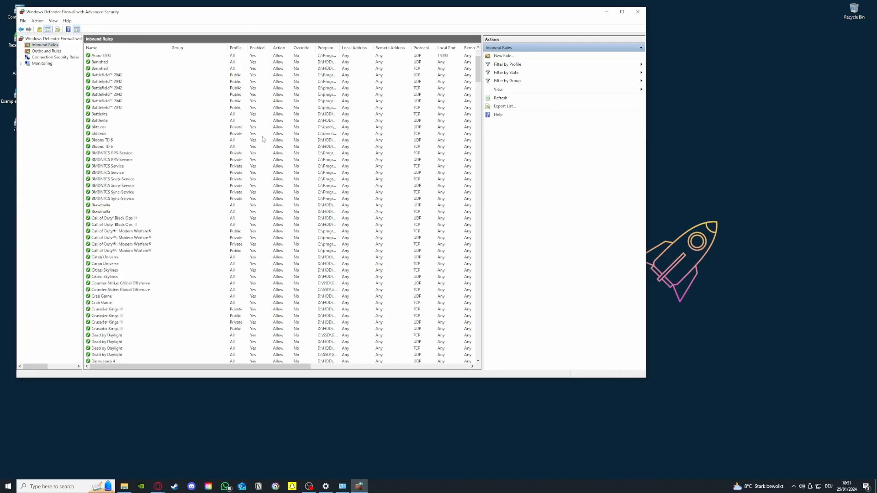
pyautogui.scroll(-15, 266, 133)
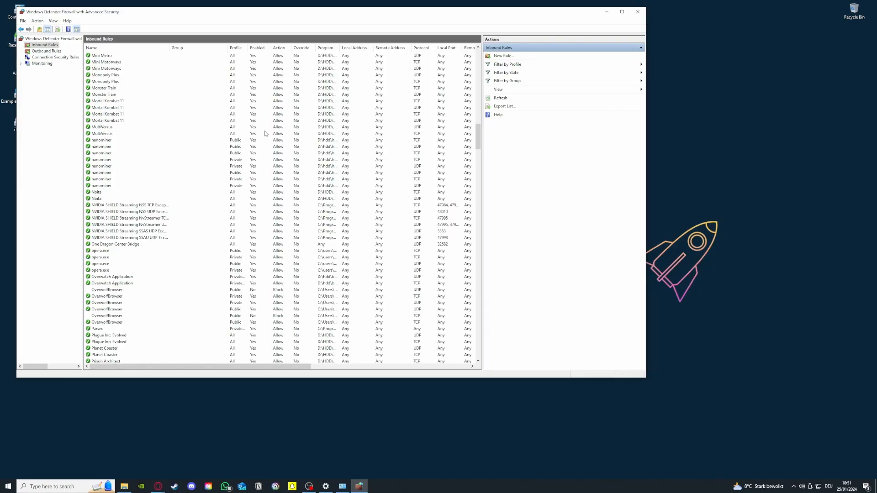
# View the Connection Security Rules, and look through the Outbound Rules down to the Windows Media Player entries.
pyautogui.click(61, 58)
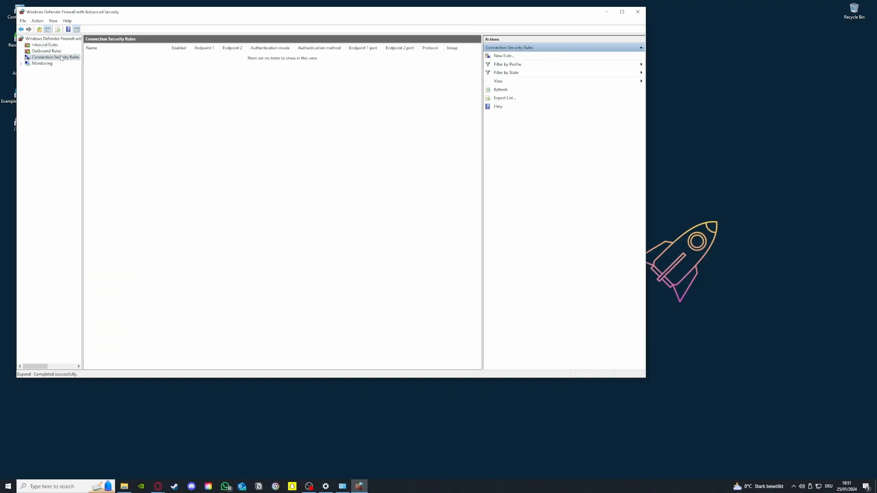
pyautogui.click(63, 51)
pyautogui.scroll(-10, 301, 219)
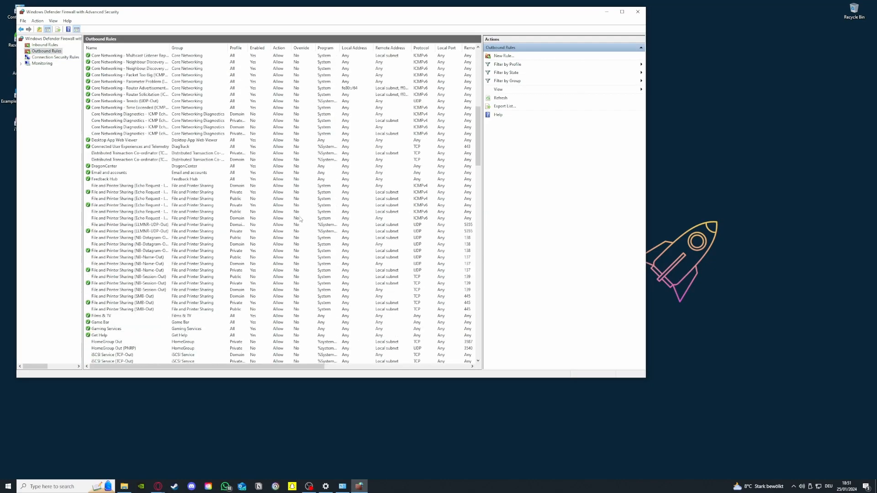
pyautogui.scroll(-20, 292, 219)
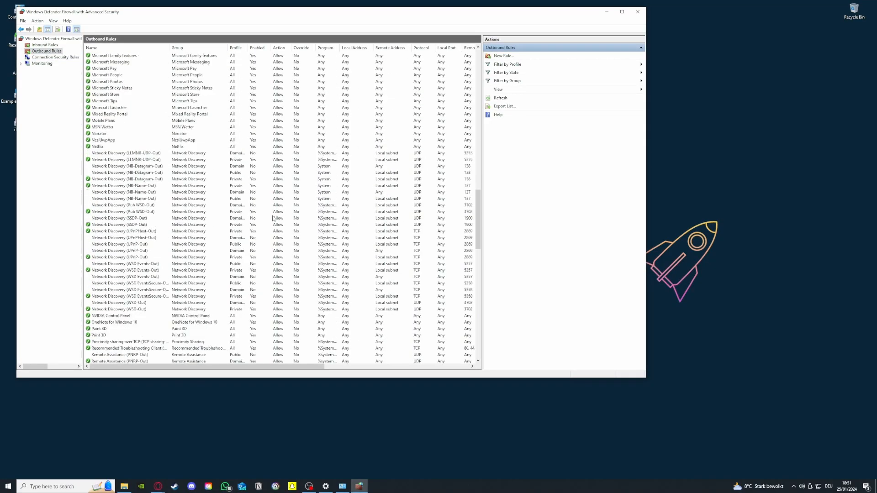
pyautogui.scroll(-15, 274, 218)
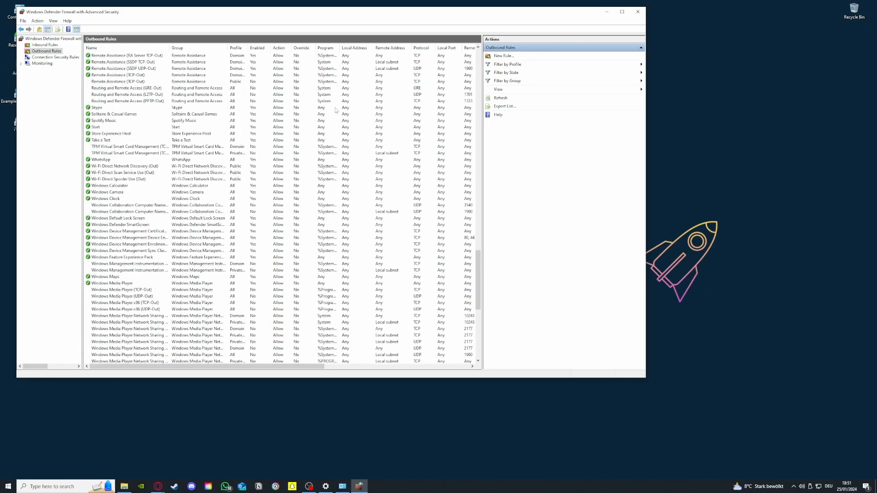
pyautogui.click(34, 22)
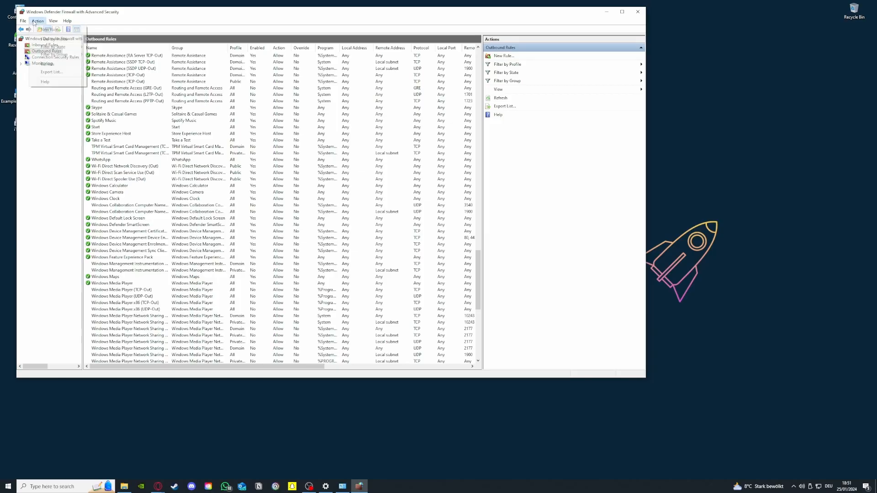
# Search Windows for "virus" to bring up Virus & threat protection, and dismiss the search without opening it.
pyautogui.press('super+s')
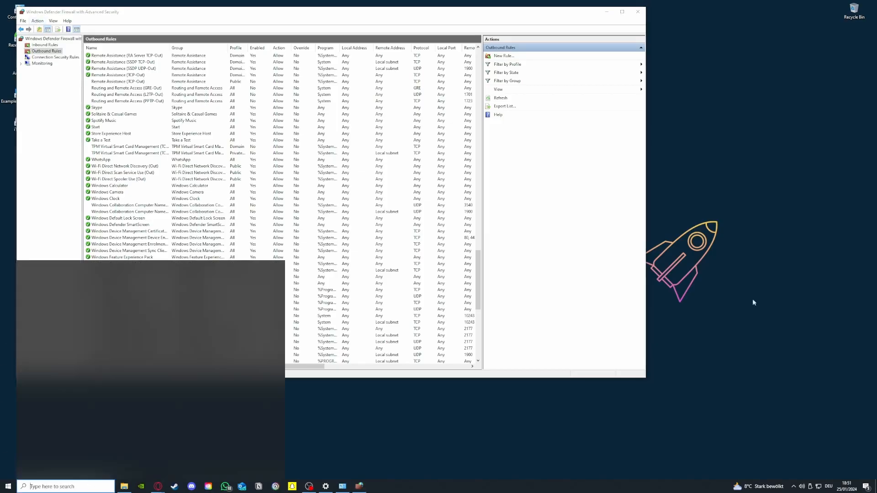
pyautogui.write('vc')
pyautogui.press('BackSpace')
pyautogui.write('is')
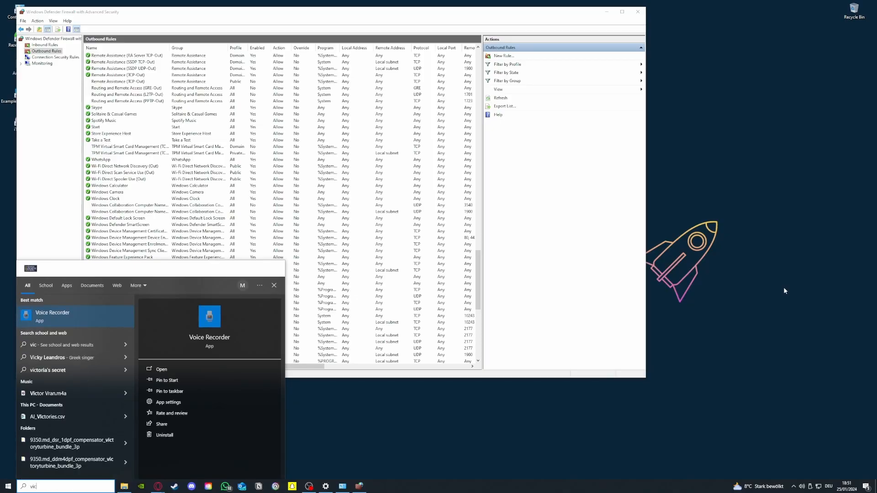
pyautogui.press('BackSpace')
pyautogui.write('ris')
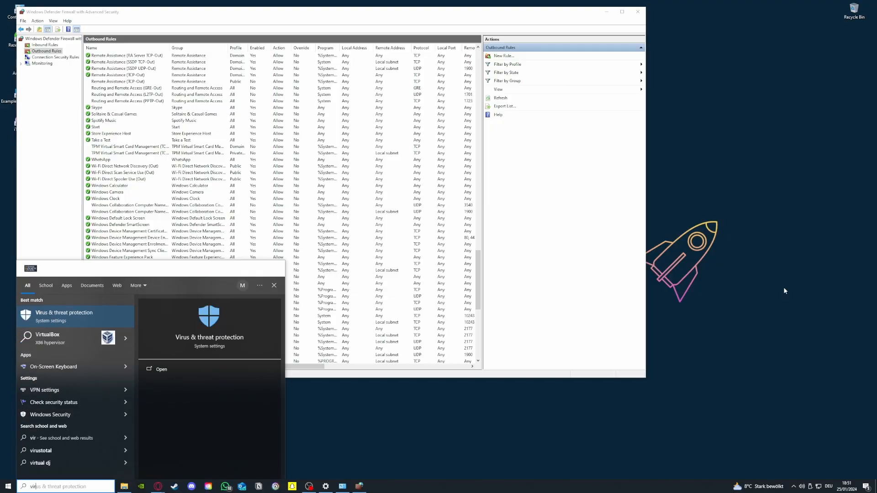
pyautogui.press('BackSpace')
pyautogui.press('BackSpace')
pyautogui.write('us')
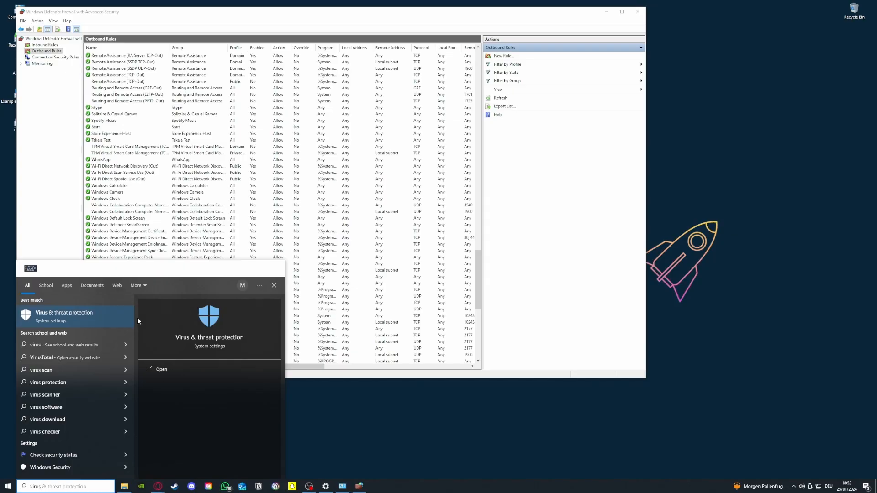
pyautogui.click(671, 320)
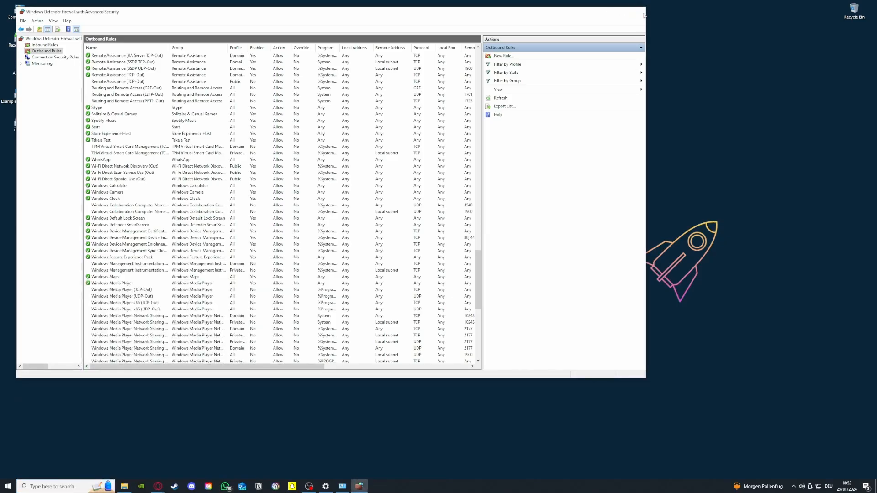
# Close the firewall window, search Windows for "upda" and open the Check for updates settings.
pyautogui.click(638, 12)
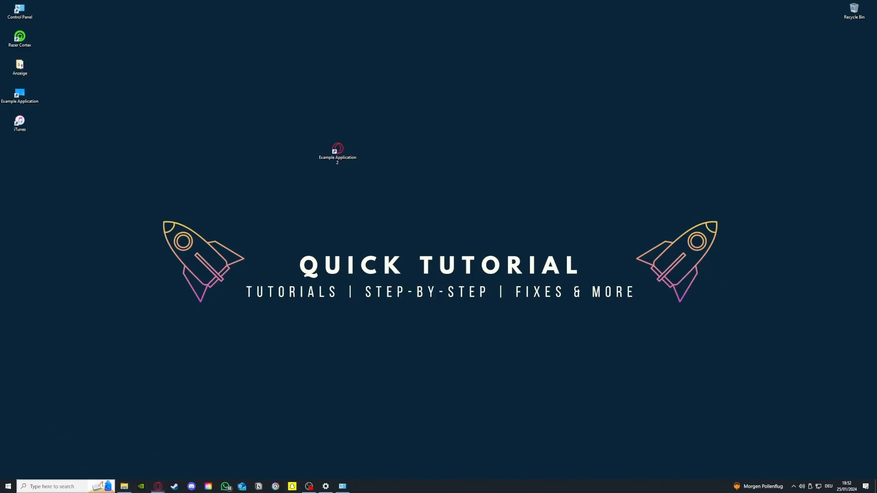
pyautogui.click(64, 486)
pyautogui.write('upda')
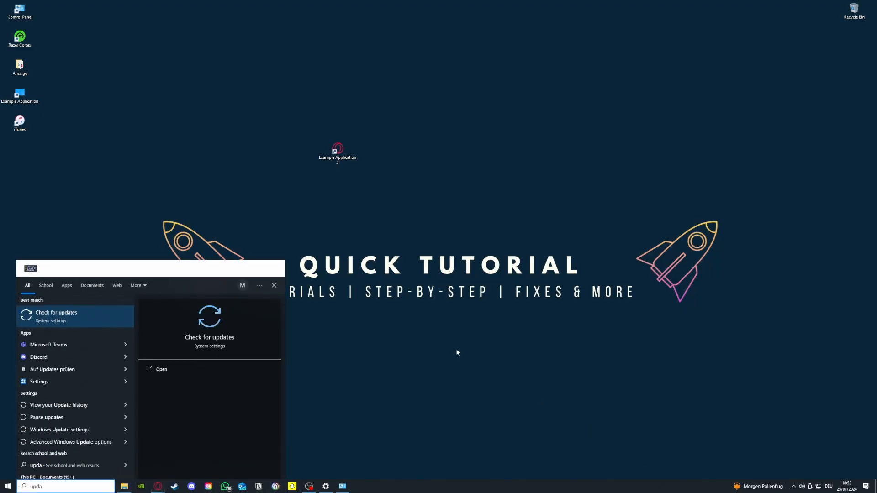
pyautogui.click(103, 322)
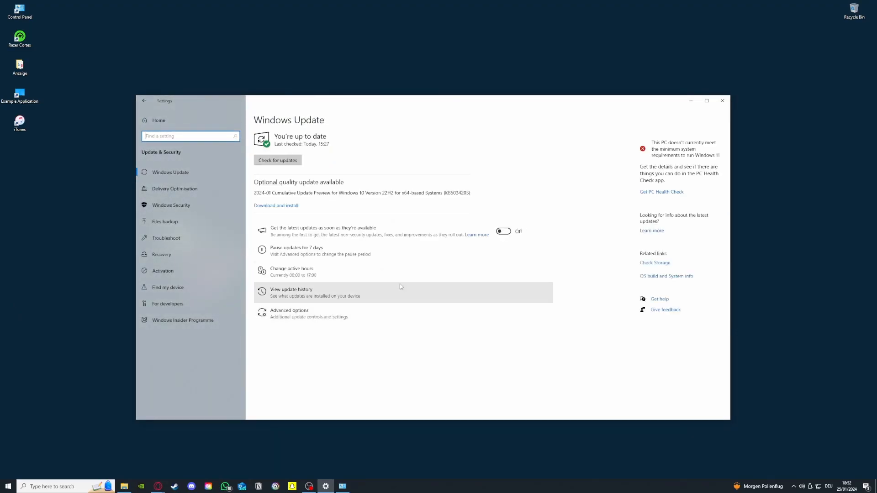